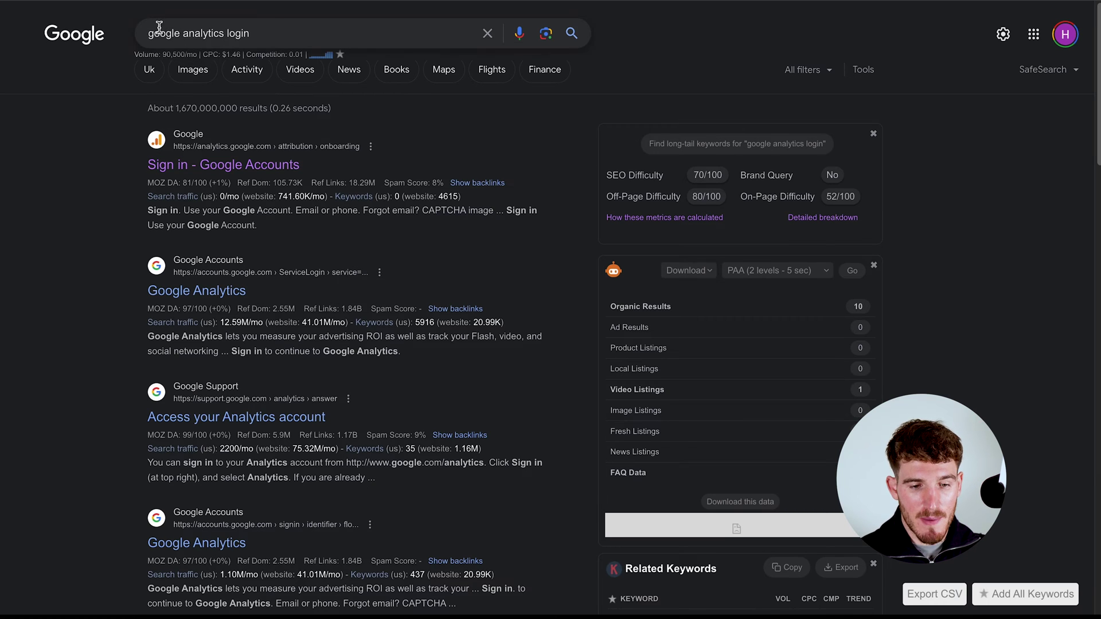
# Step: Sign in, leave the Attribution welcome page, and switch to Google Analytics via the apps grid
pyautogui.click(228, 170)
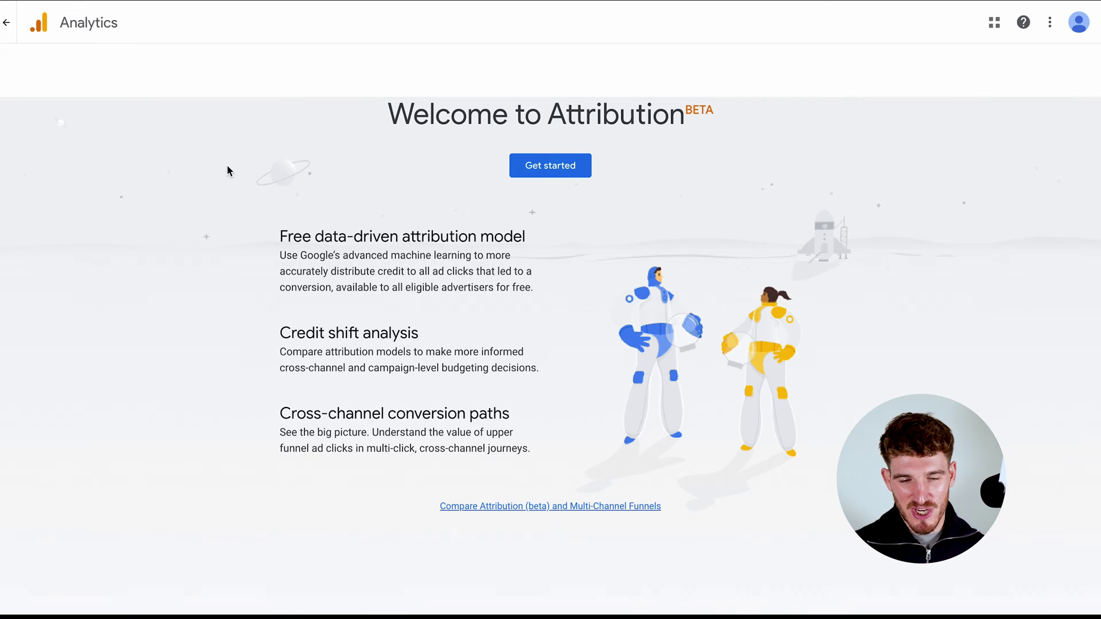
pyautogui.moveTo(395, 121); pyautogui.dragTo(715, 118)
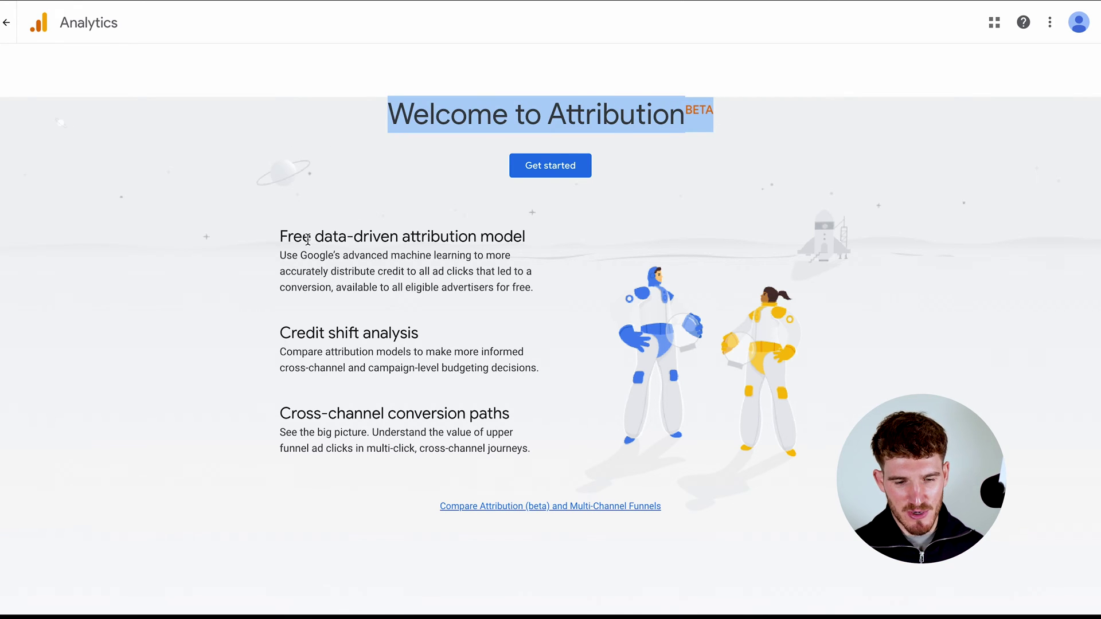
pyautogui.click(6, 23)
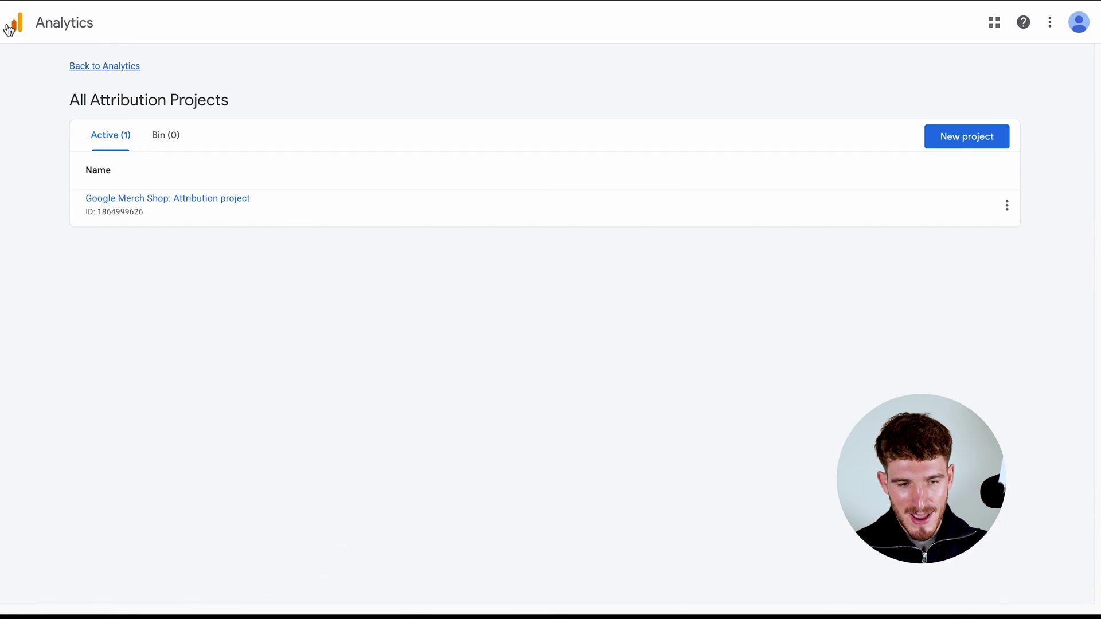
pyautogui.click(99, 67)
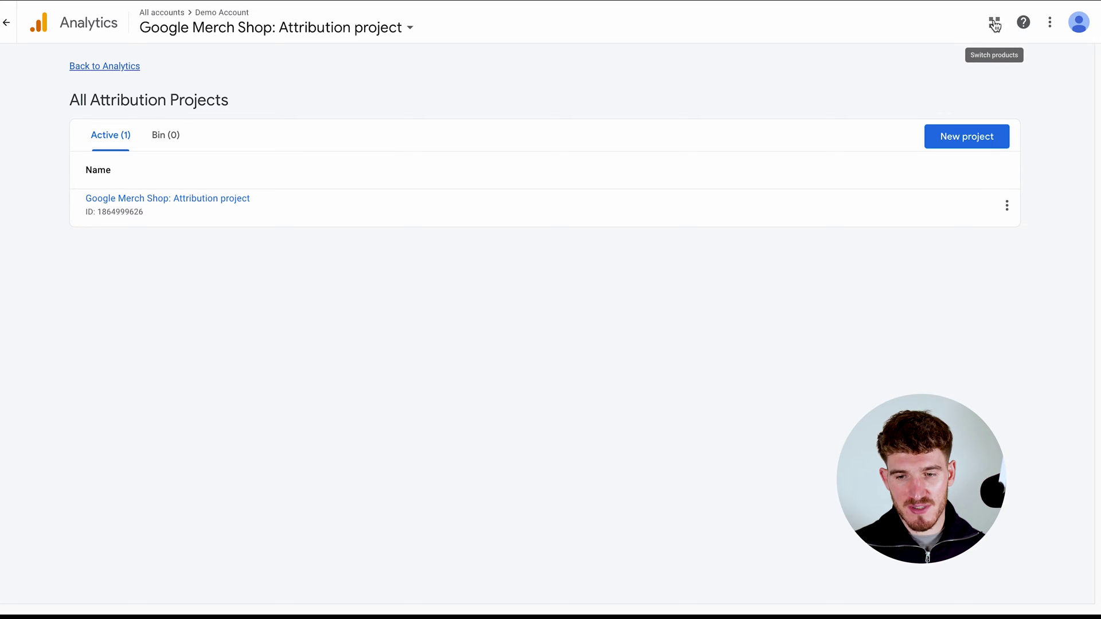
pyautogui.click(991, 28)
pyautogui.click(861, 144)
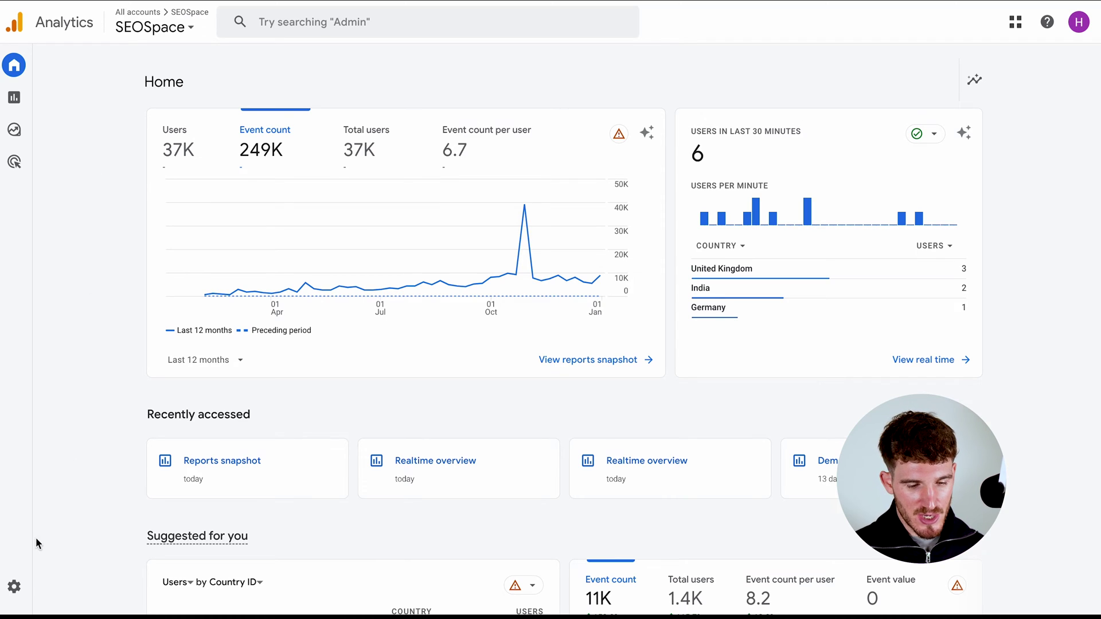
# Step: From Admin, choose Create > Property to start a new property
pyautogui.moveTo(14, 591)
pyautogui.click(40, 587)
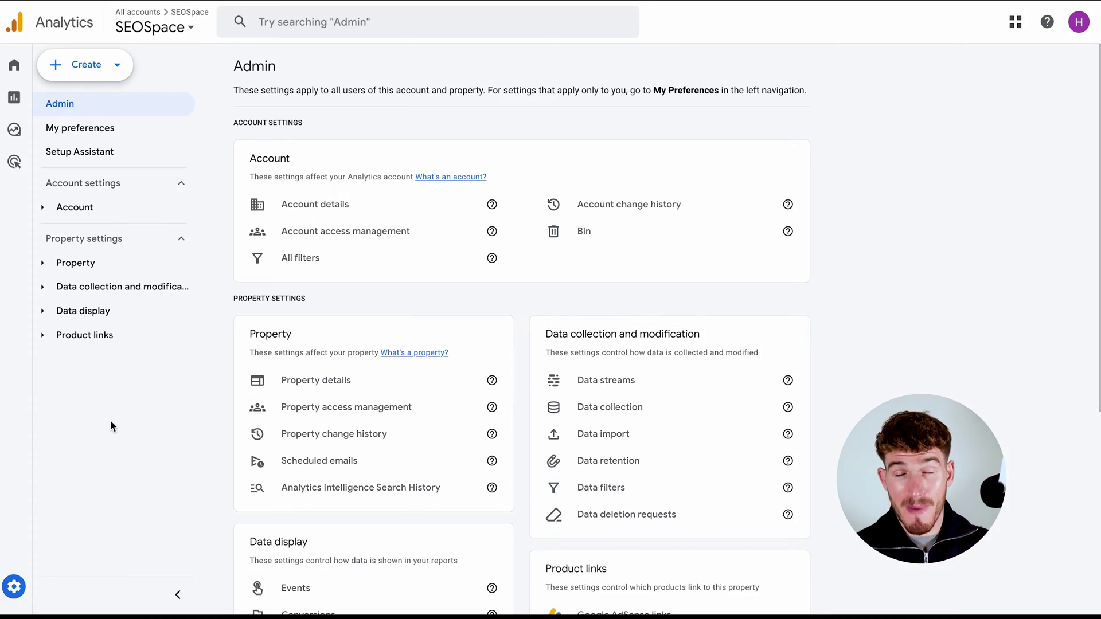
pyautogui.click(74, 67)
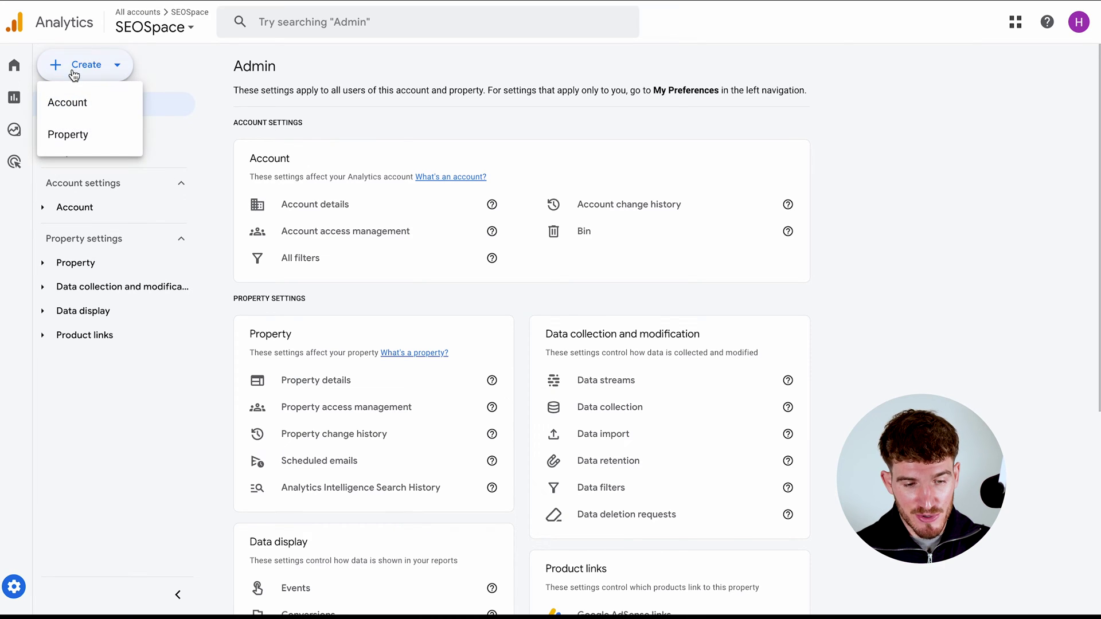
pyautogui.click(57, 135)
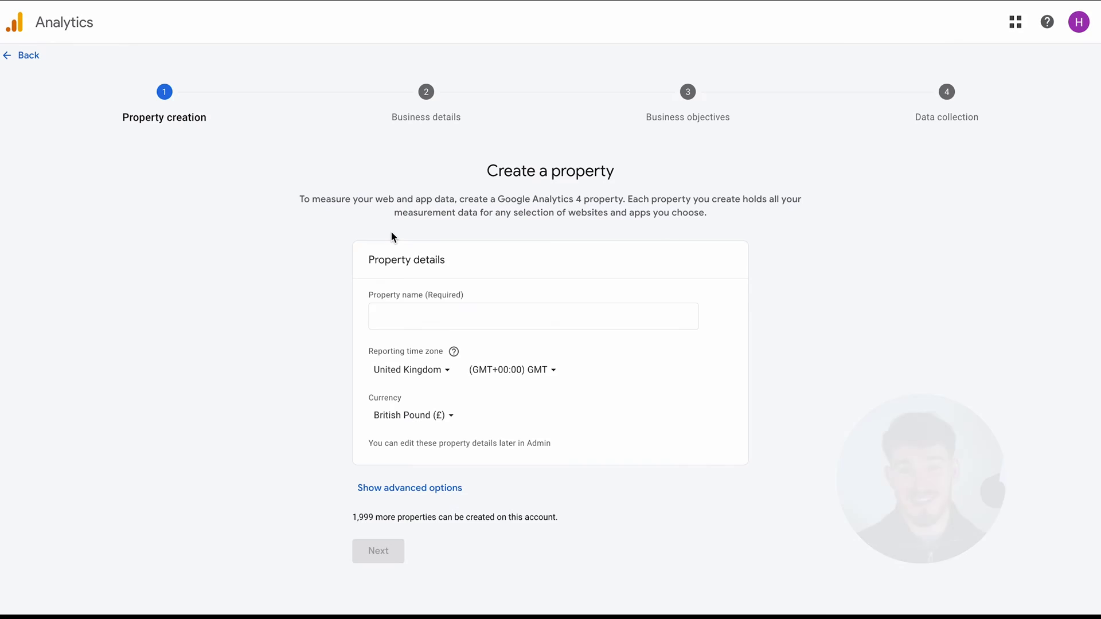
# Step: Name the new property 'SEOSpace' and continue to business details
pyautogui.click(421, 318)
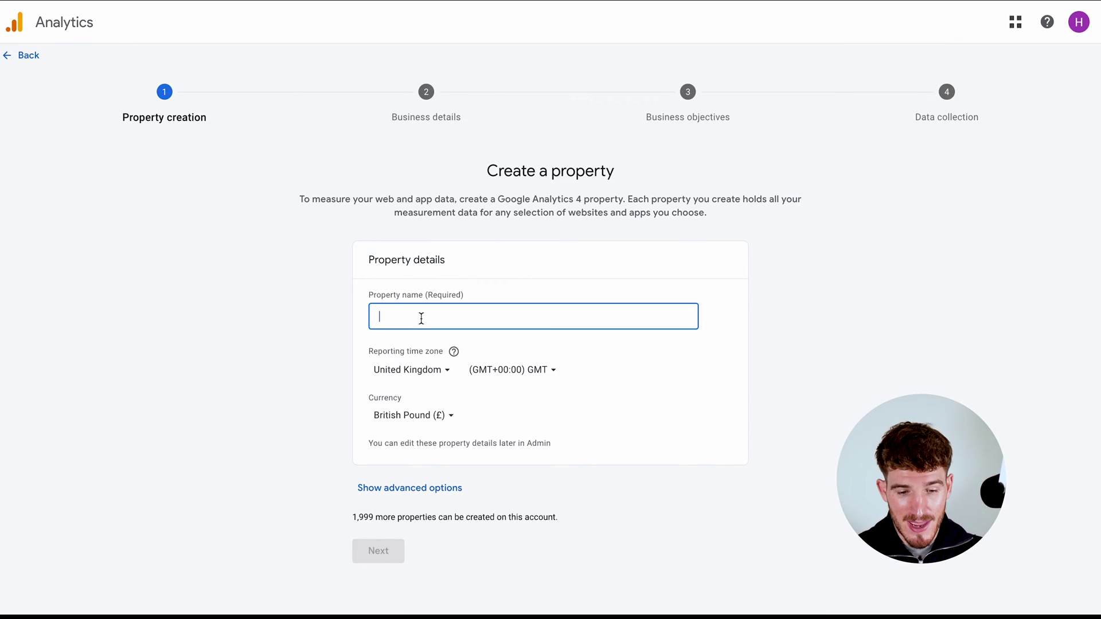
pyautogui.write('SEISopa')
pyautogui.press('BackSpace')
pyautogui.press('BackSpace')
pyautogui.write('OSpace')
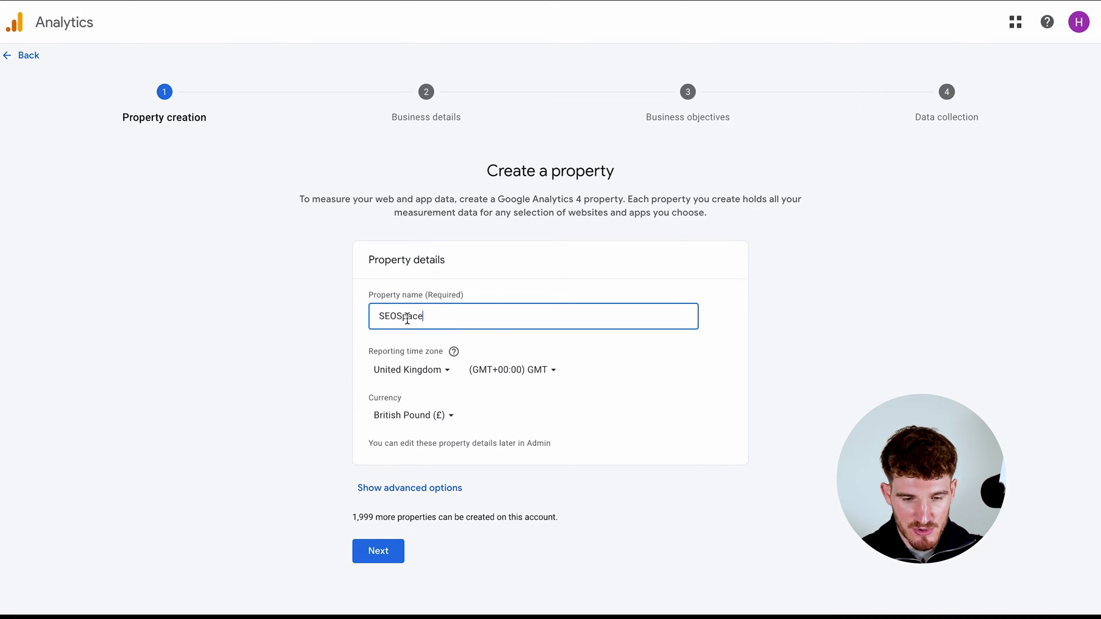
pyautogui.click(378, 550)
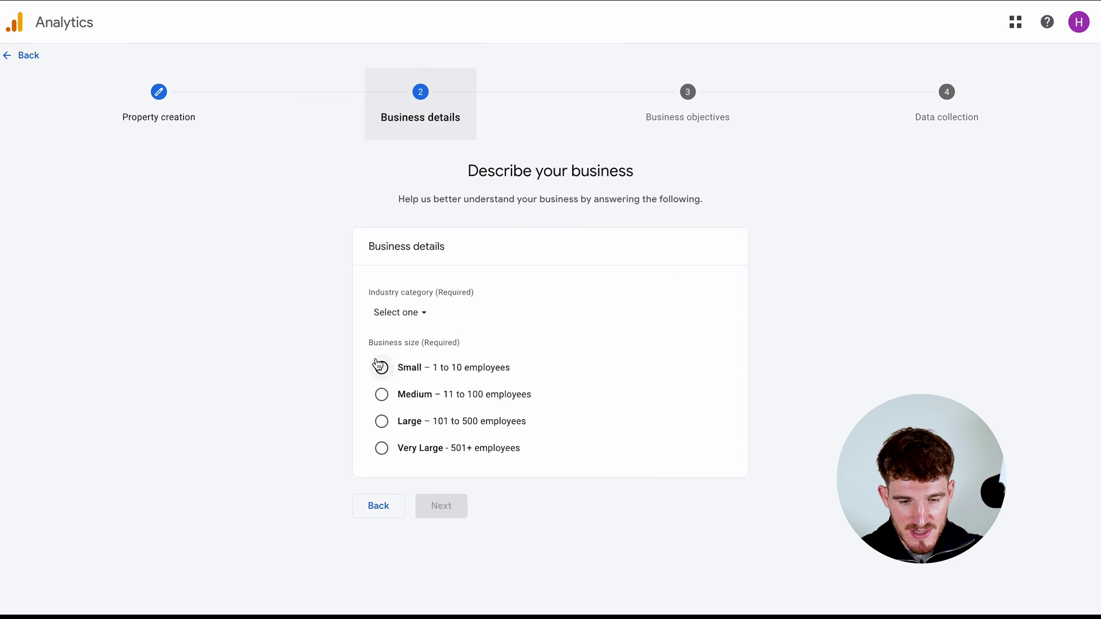
# Step: Set business size to Medium and industry to Internet & Telecom
pyautogui.click(382, 395)
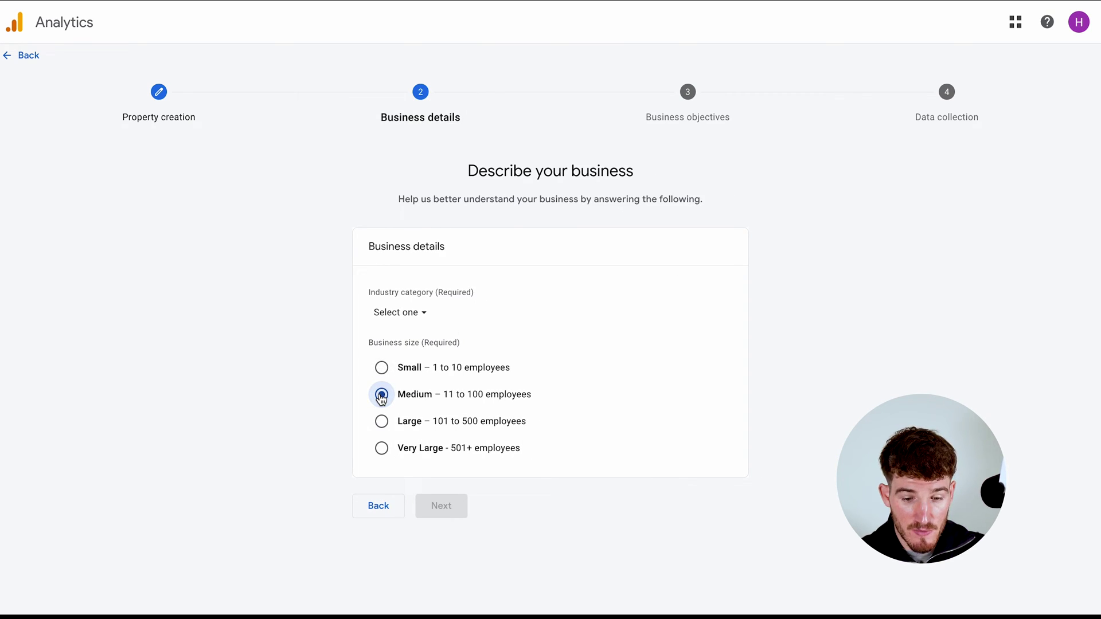
pyautogui.click(413, 312)
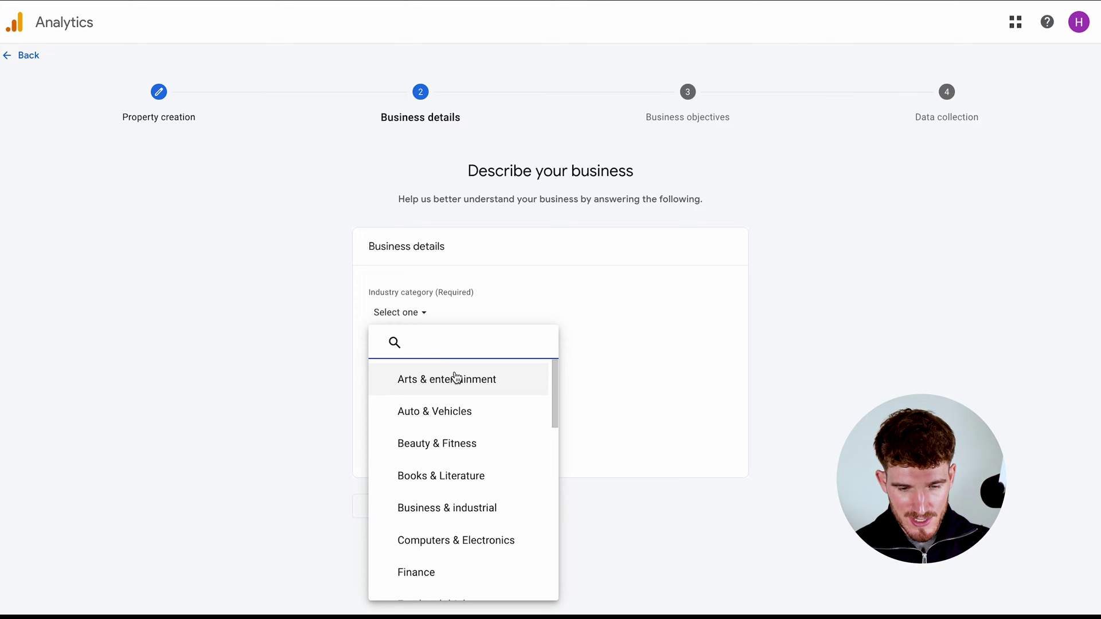
pyautogui.write('Softwa')
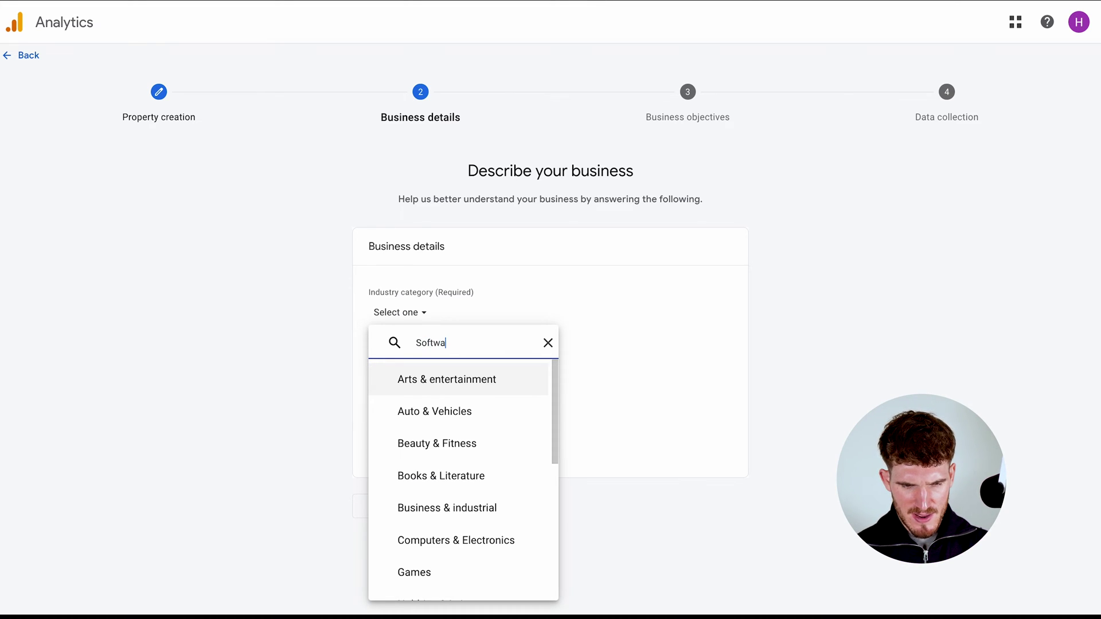
pyautogui.write('re')
pyautogui.hotkey('ctrl', 'a')
pyautogui.press('BackSpace')
pyautogui.write('Market')
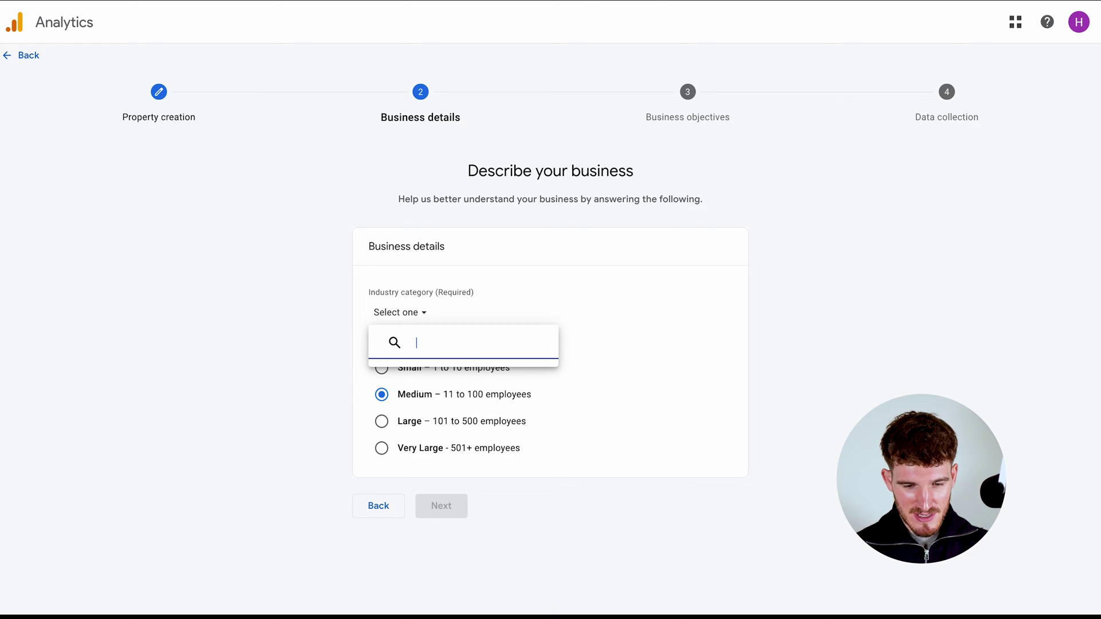
pyautogui.scroll(-6, 484, 418)
pyautogui.click(439, 395)
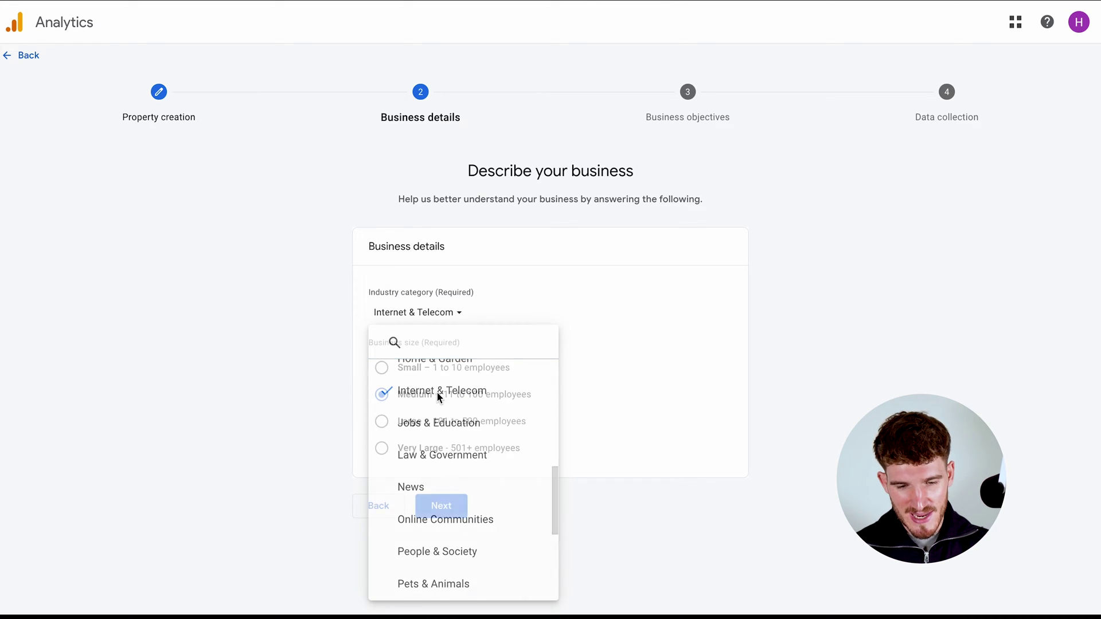
pyautogui.click(452, 502)
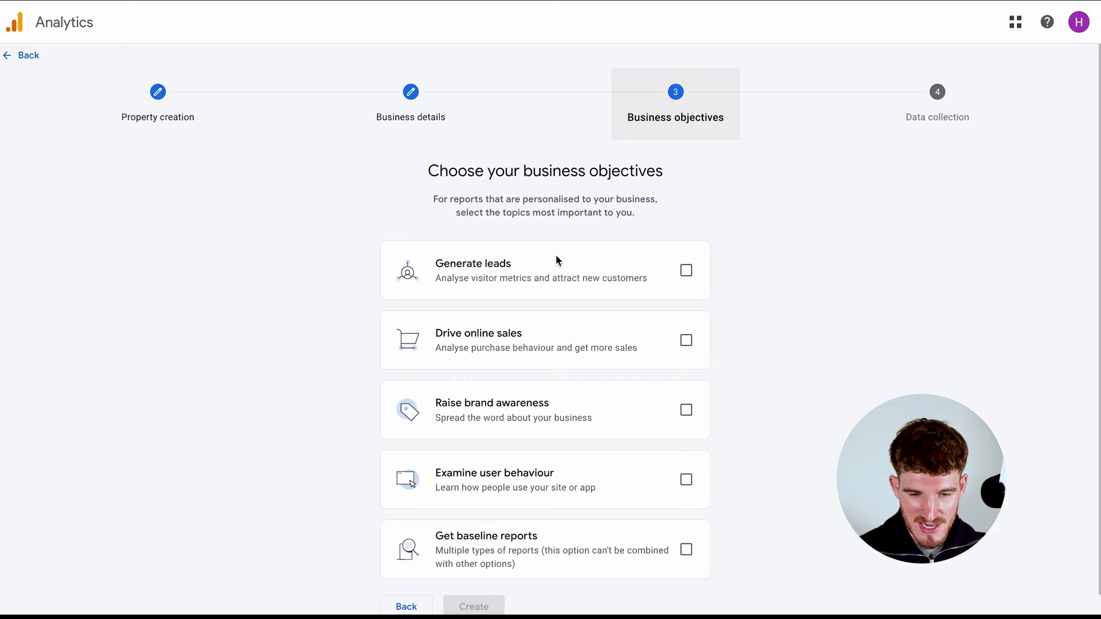
# Step: Select Generate leads, Drive online sales, Raise brand awareness and Examine user behaviour, then create the property
pyautogui.click(691, 281)
pyautogui.scroll(-1, 691, 287)
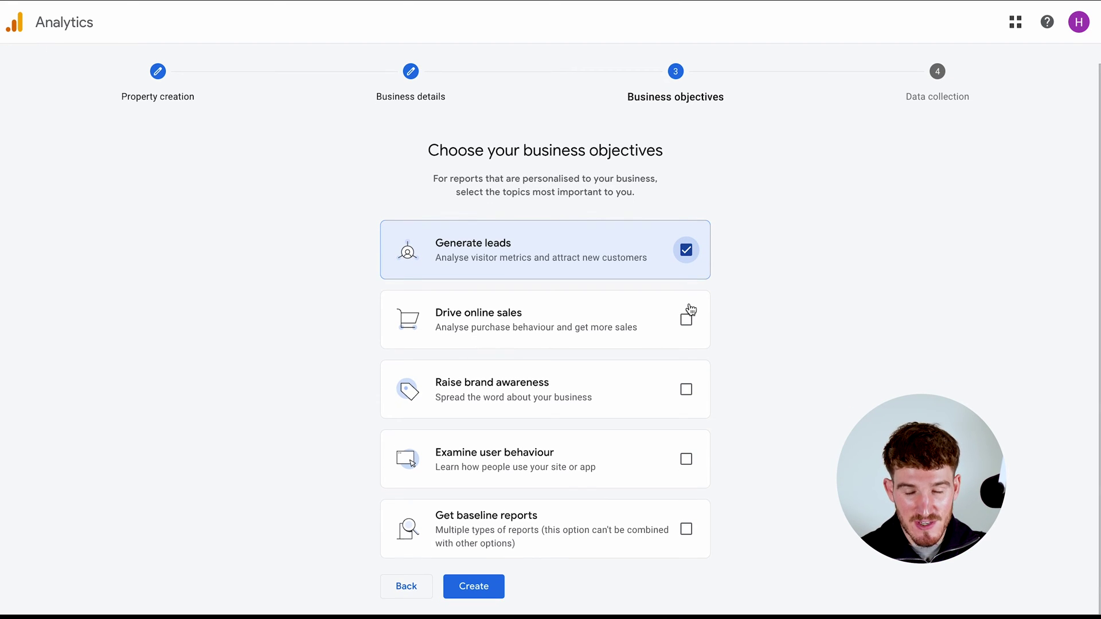
pyautogui.click(687, 322)
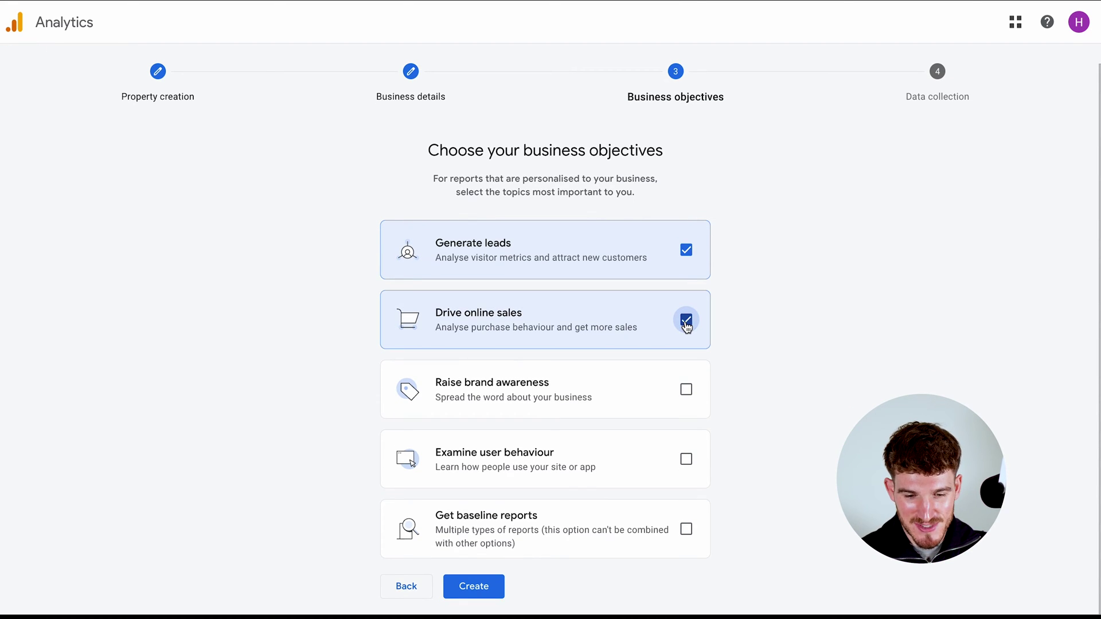
pyautogui.click(686, 391)
pyautogui.click(687, 459)
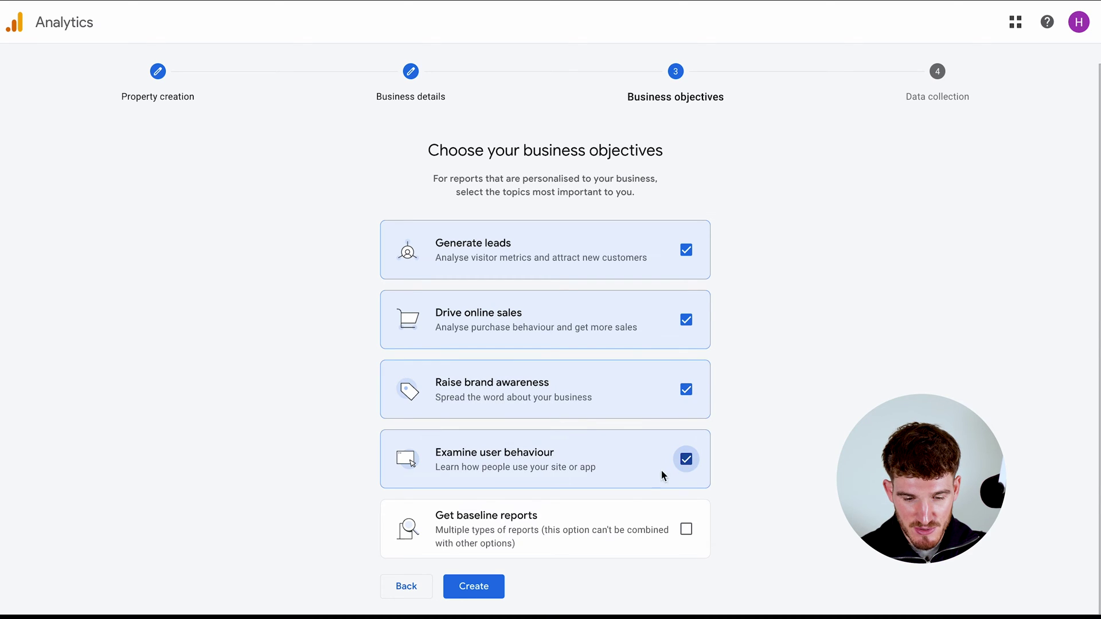
pyautogui.click(471, 586)
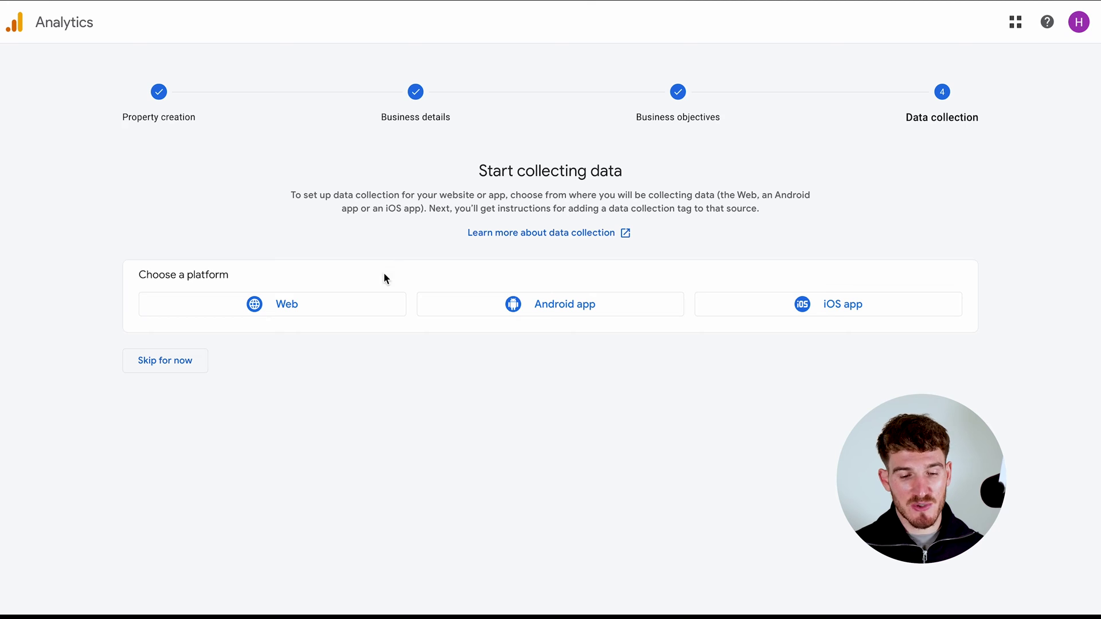
pyautogui.click(314, 307)
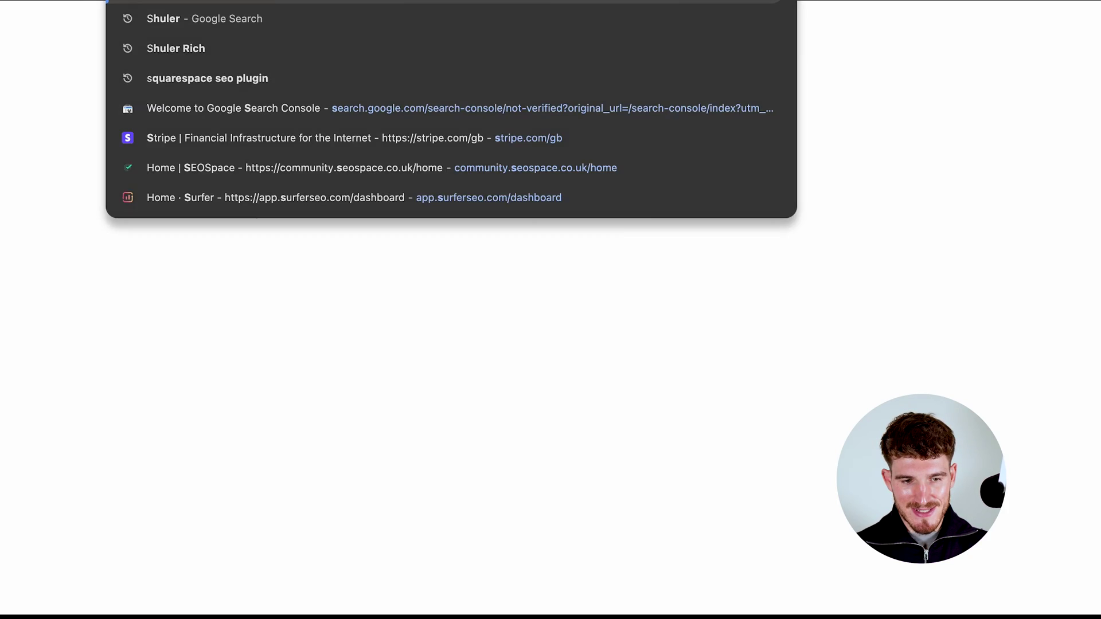
pyautogui.write('seo')
pyautogui.press('Return')
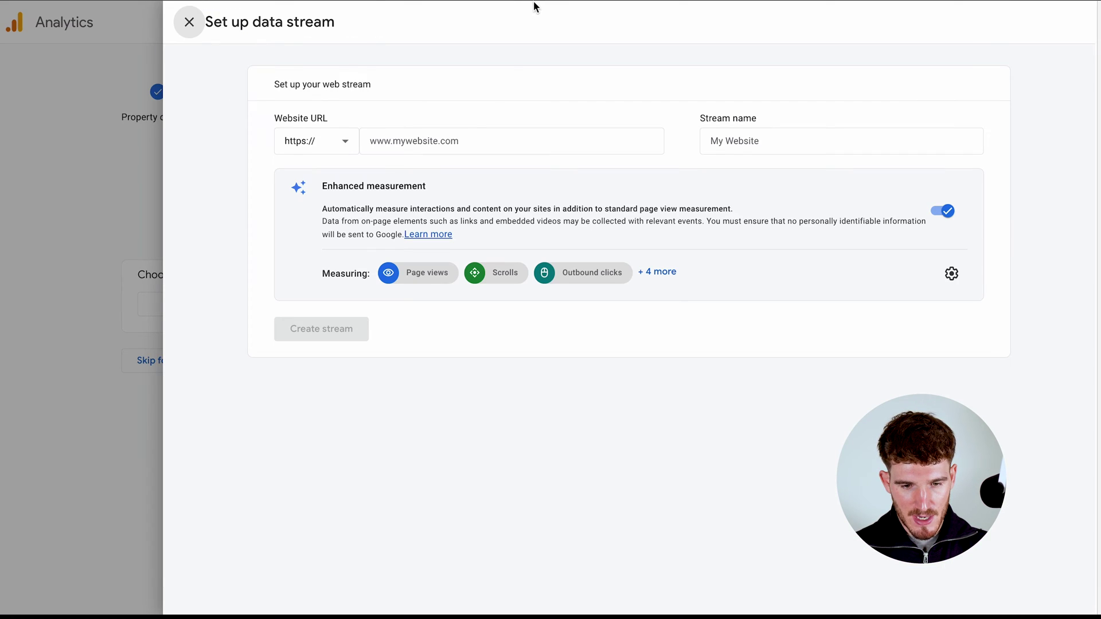
pyautogui.click(453, 138)
pyautogui.write('https://www.seospace.co.uk/')
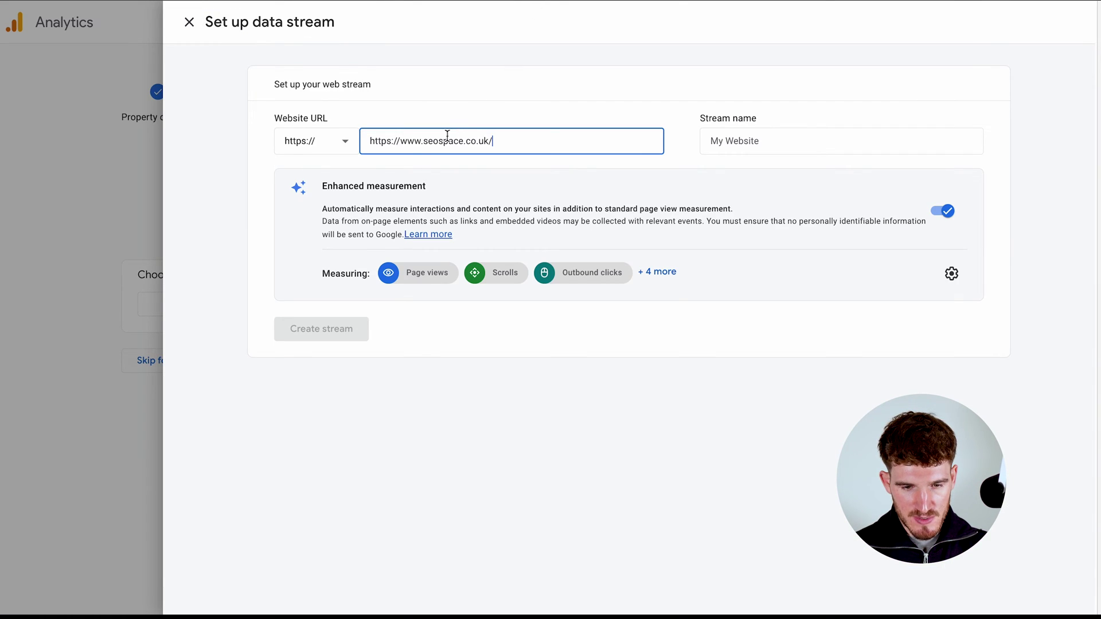
pyautogui.click(400, 142)
pyautogui.hotkey('shift', 'End')
pyautogui.moveTo(403, 141); pyautogui.dragTo(368, 142)
pyautogui.press('BackSpace')
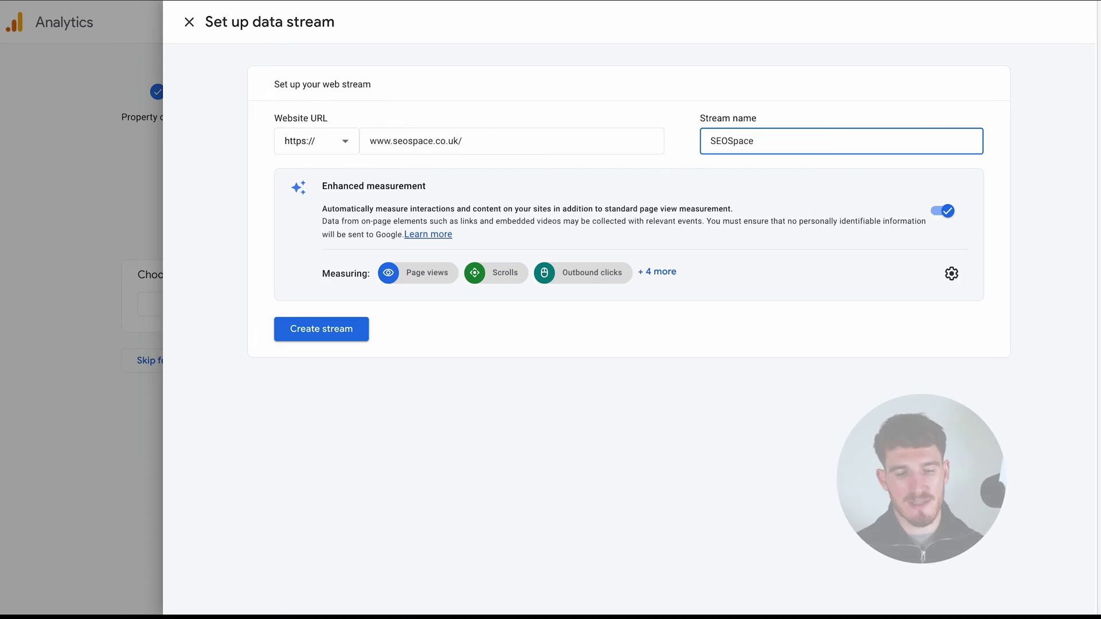
pyautogui.click(350, 328)
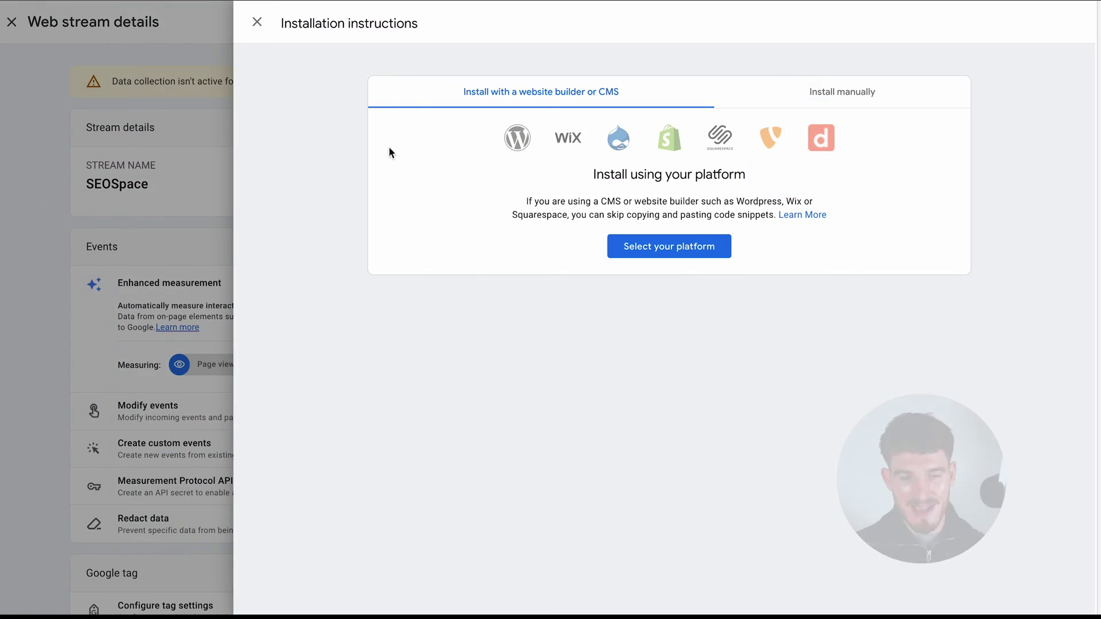
# Step: Pick Squarespace as the website platform in the stream's installation instructions
pyautogui.moveTo(281, 28); pyautogui.dragTo(412, 30)
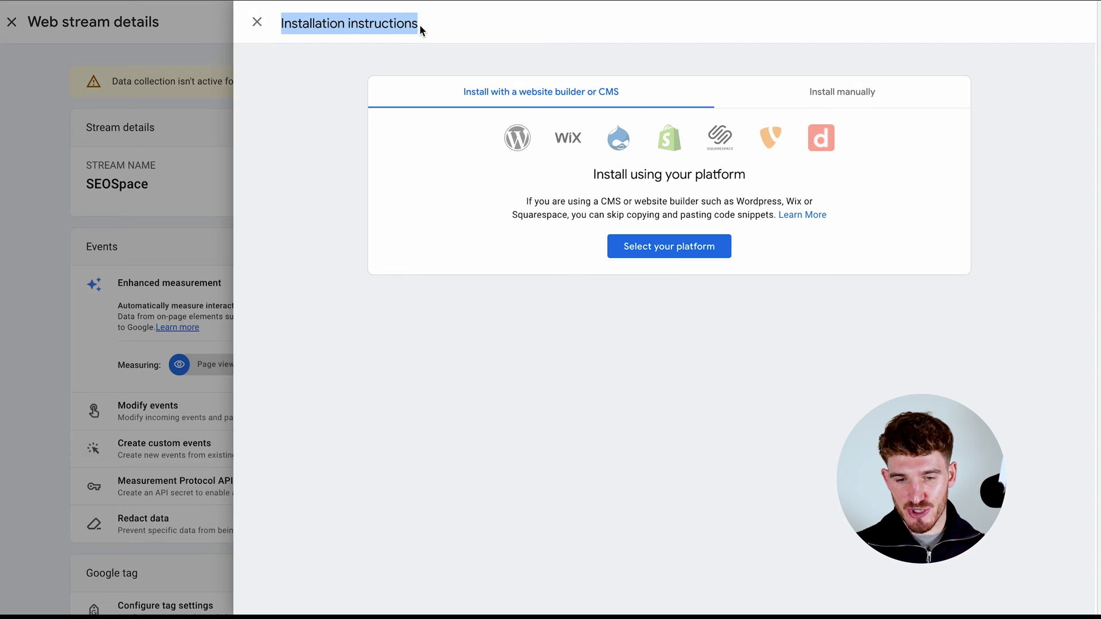
pyautogui.click(666, 245)
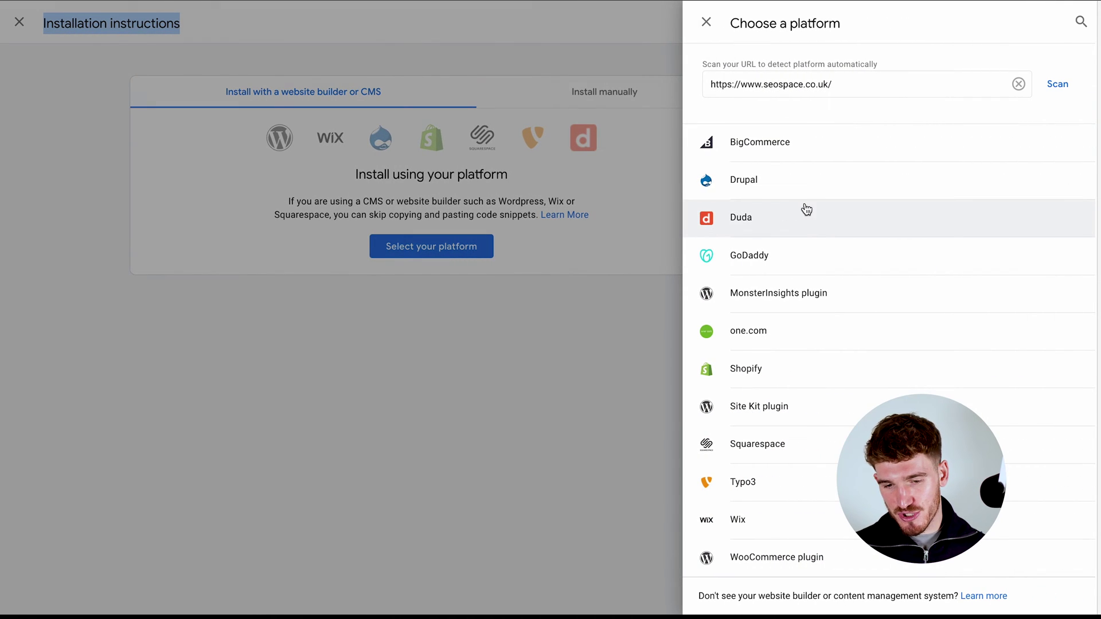
pyautogui.click(774, 444)
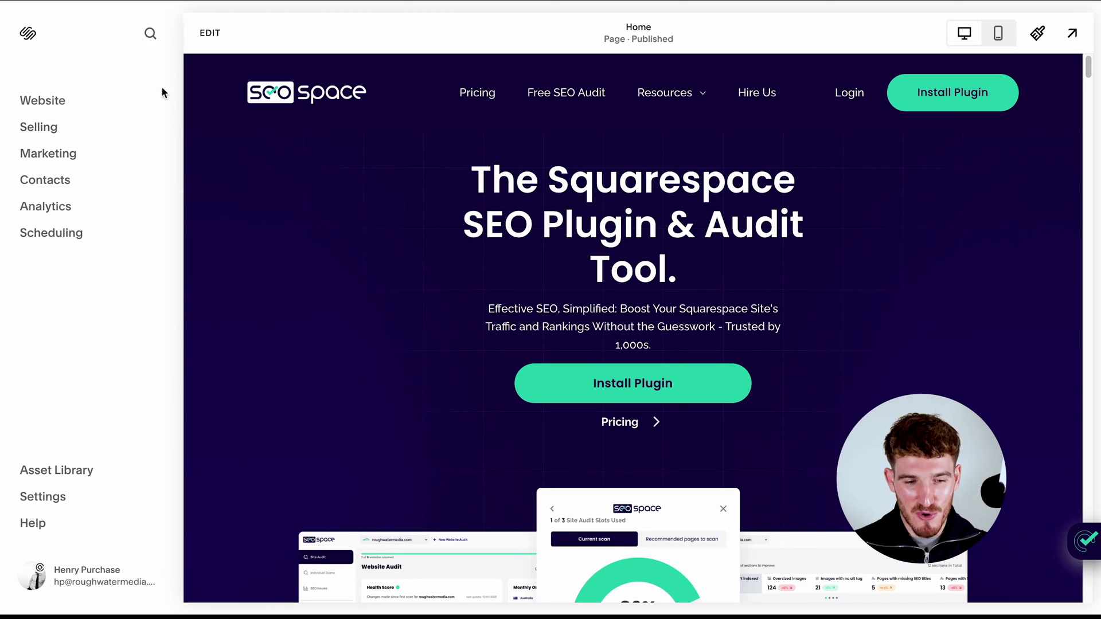
# Step: Search the Squarespace settings for 'google ana' and open External API Keys
pyautogui.click(151, 36)
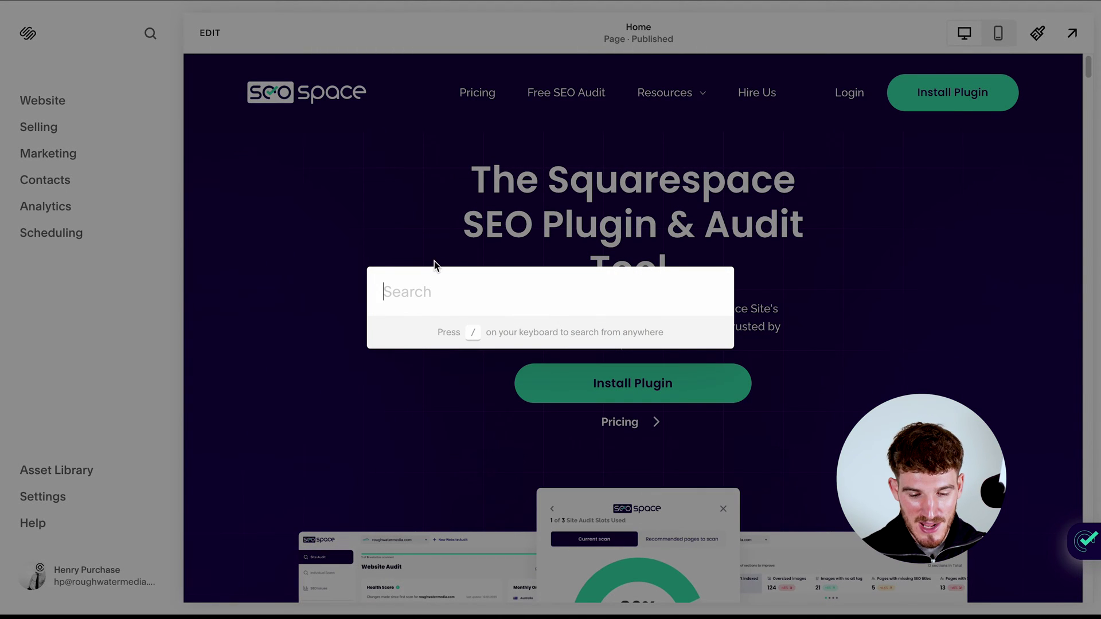
pyautogui.write('google ana')
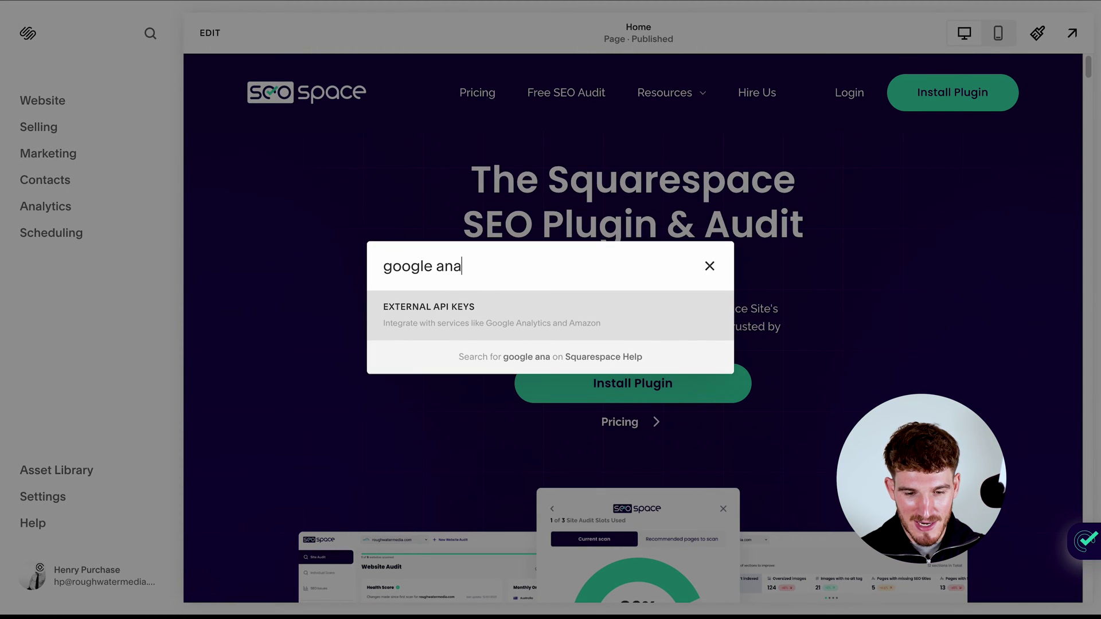
pyautogui.click(439, 314)
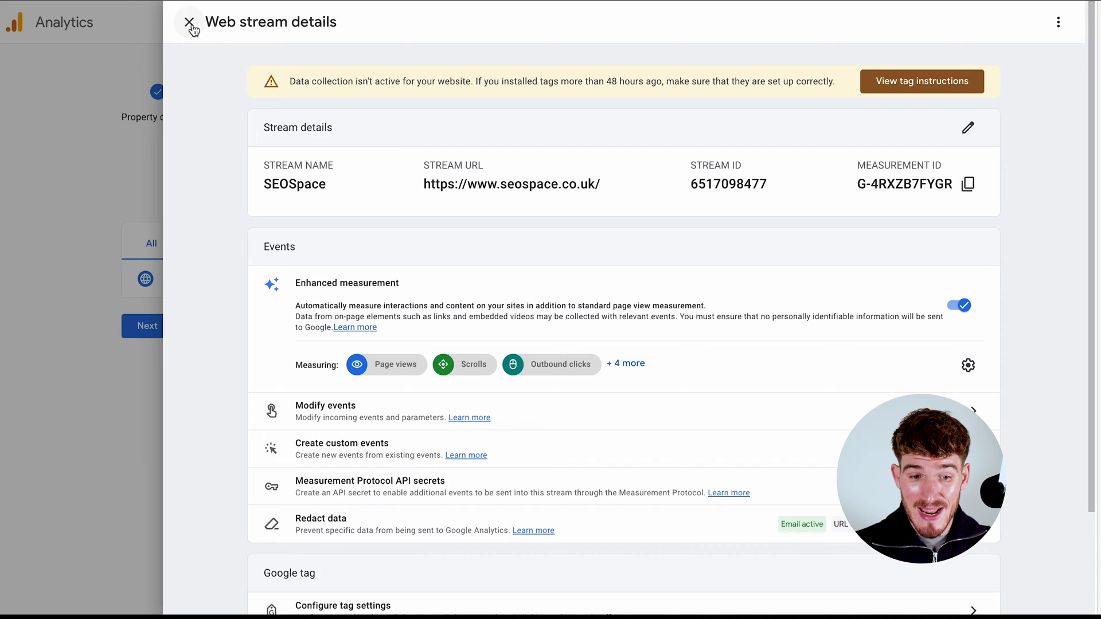
# Step: Close the SEOSpace web stream details panel
pyautogui.click(190, 23)
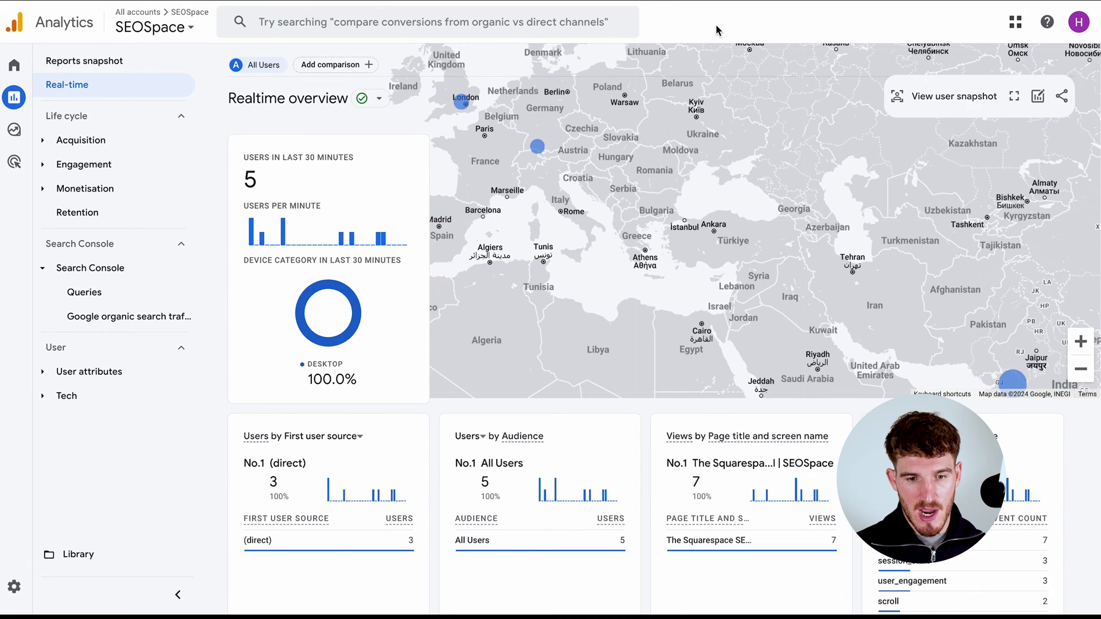
# Step: Open Reports > Engagement > Pages and screens and scroll down to the per-page views table
pyautogui.moveTo(13, 223)
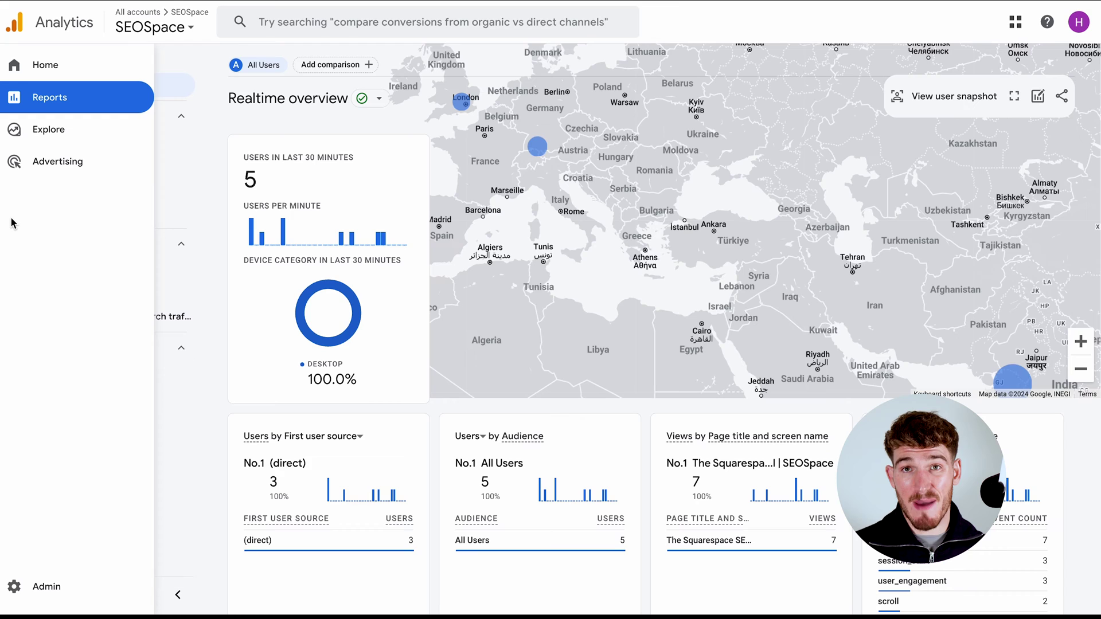
pyautogui.moveTo(27, 98)
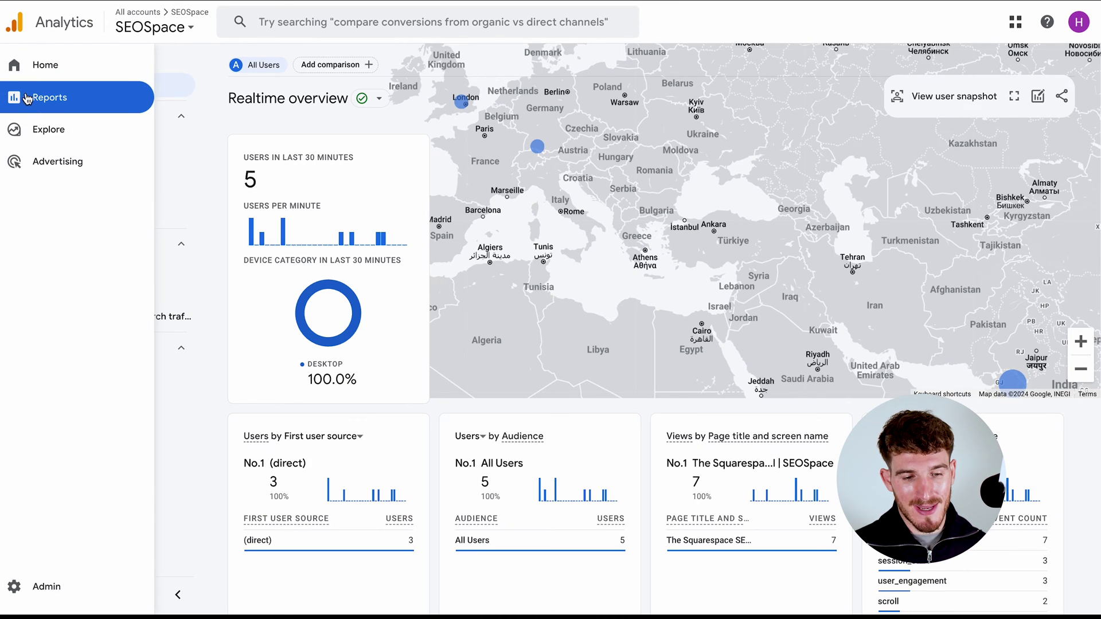
pyautogui.click(63, 103)
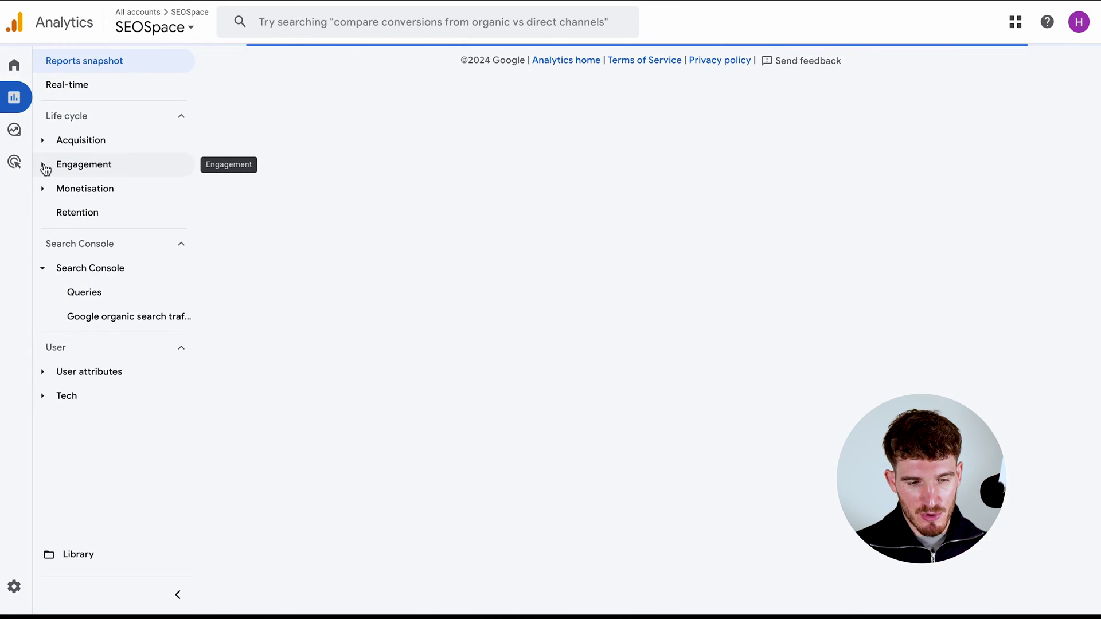
pyautogui.click(42, 165)
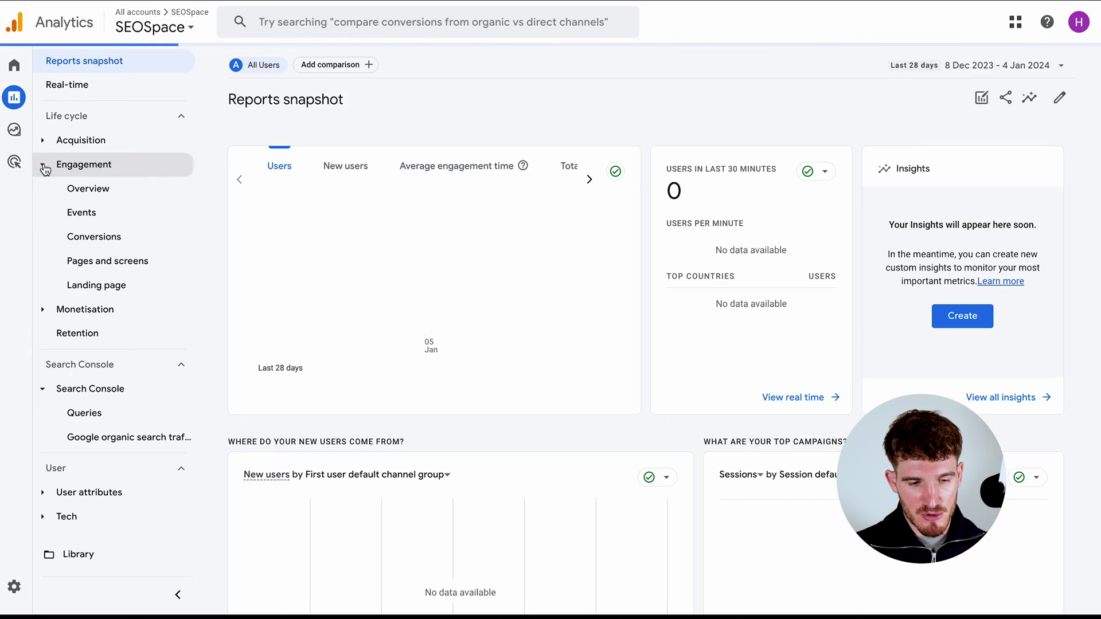
pyautogui.click(98, 263)
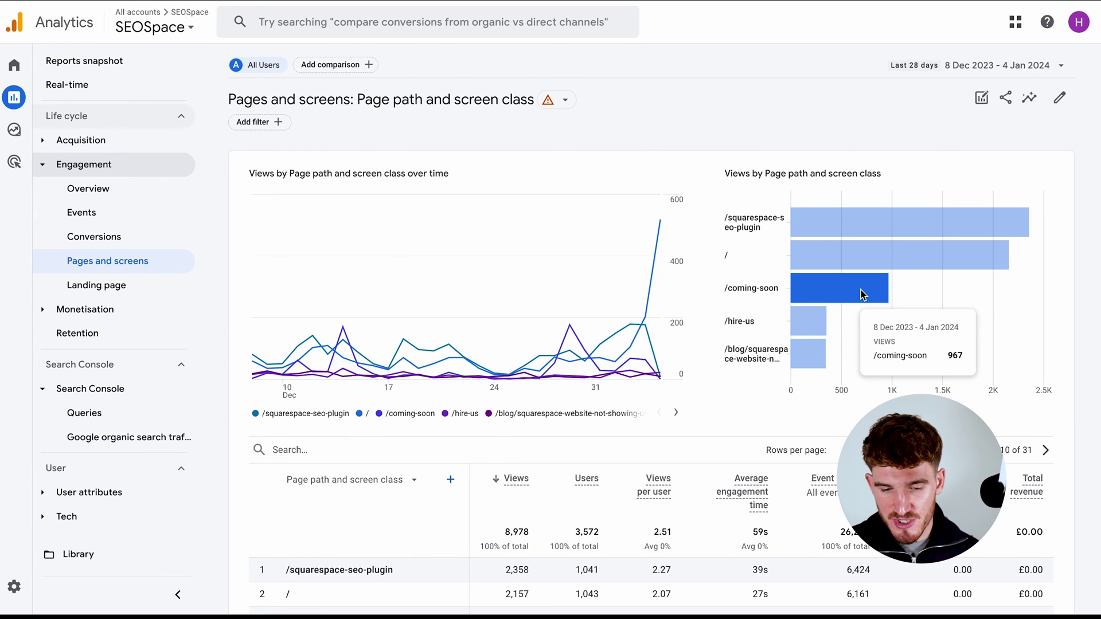
pyautogui.scroll(-5, 863, 295)
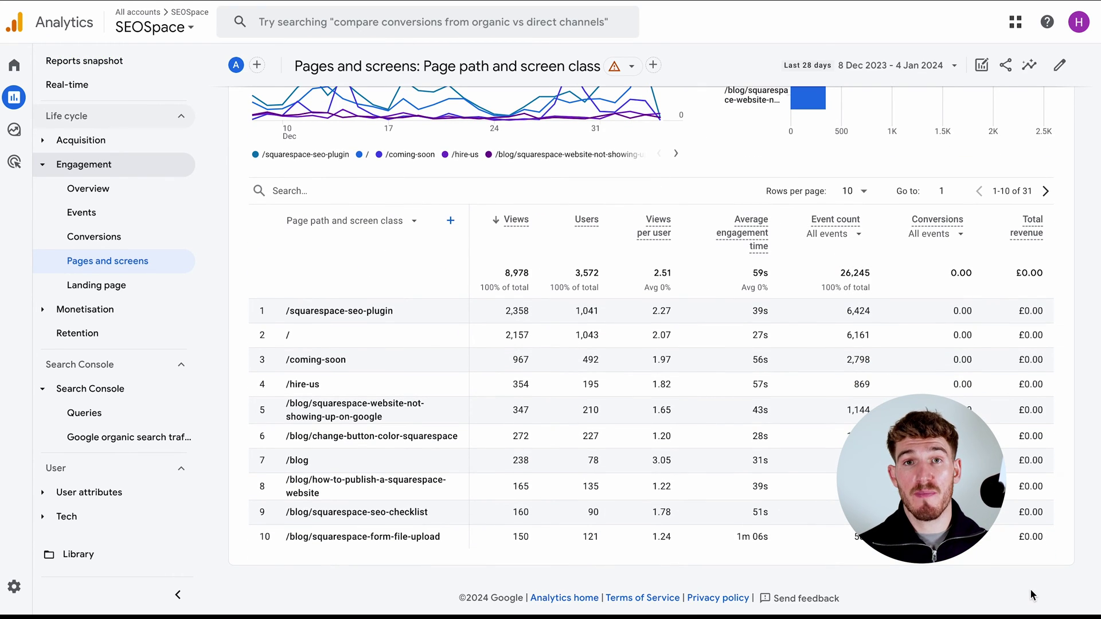